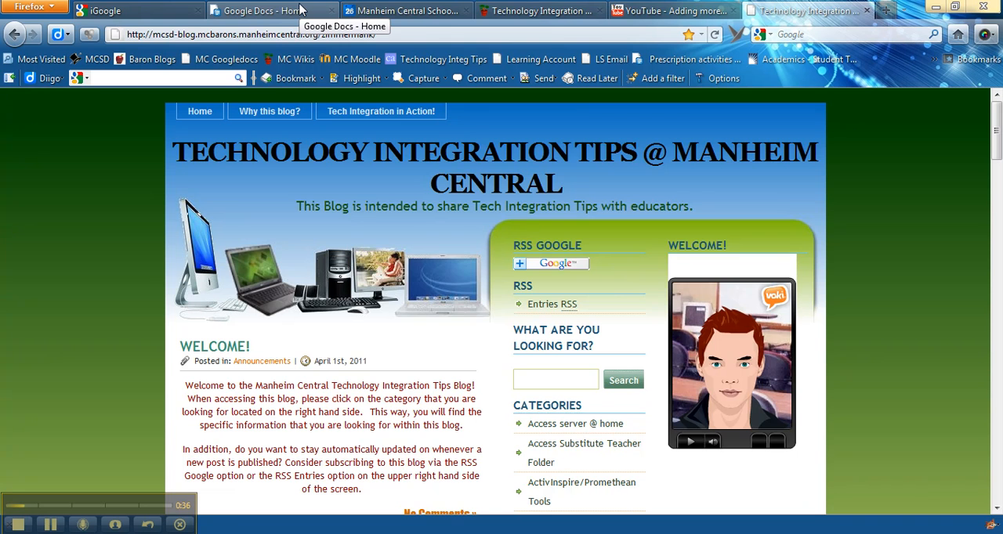
# - Open the Calendar from the Google Docs page and display the calendar by month
pyautogui.click(300, 10)
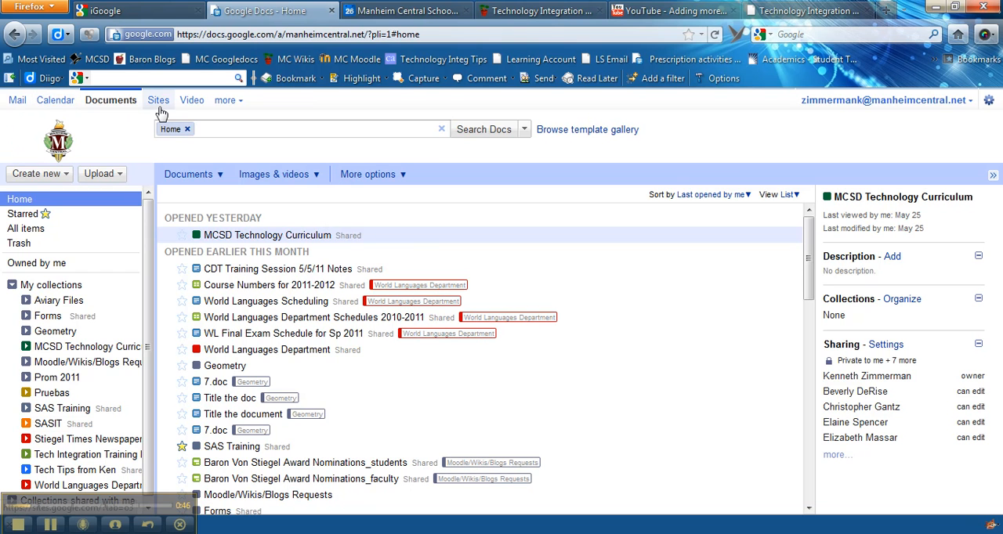
pyautogui.click(50, 100)
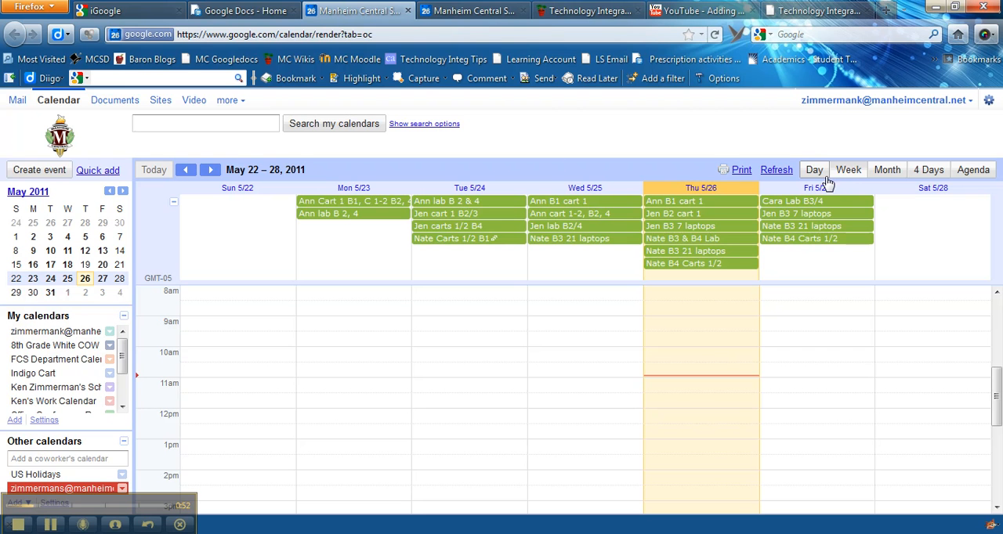
pyautogui.click(884, 171)
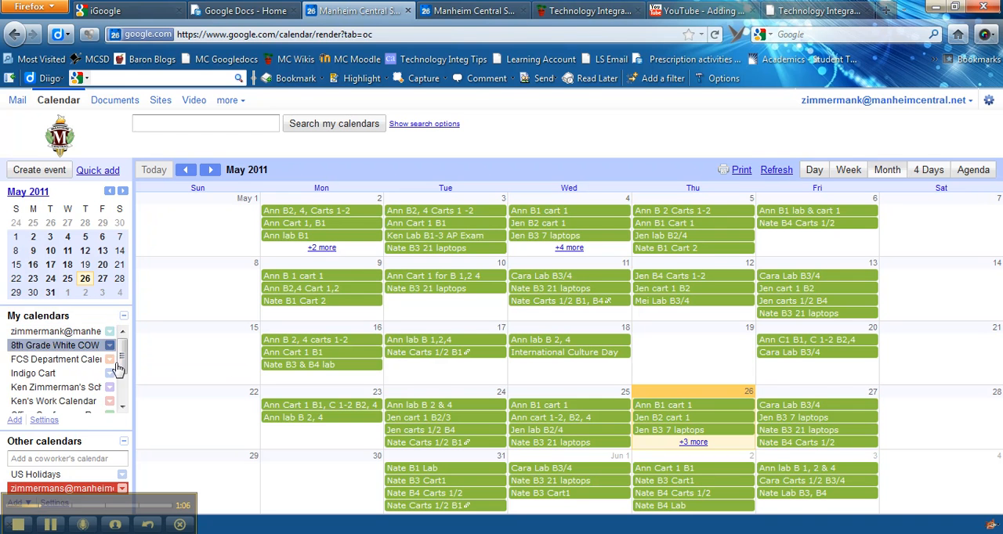
# - Create a new calendar named test
pyautogui.click(13, 420)
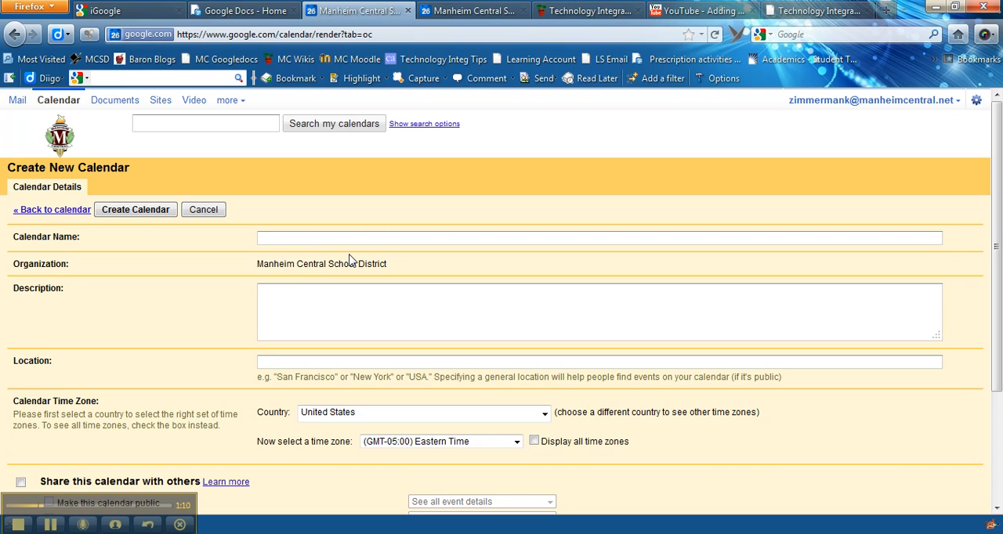
pyautogui.click(339, 334)
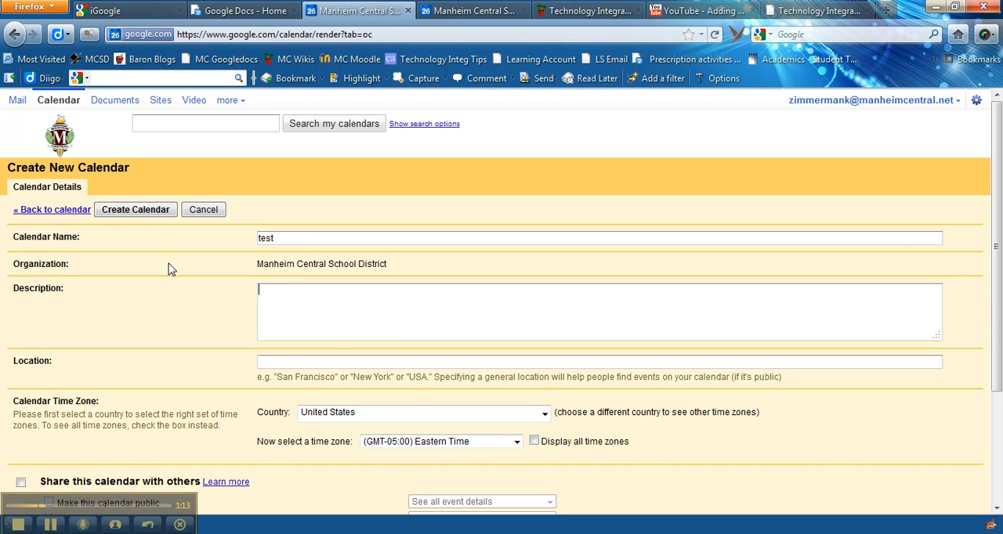
pyautogui.click(157, 211)
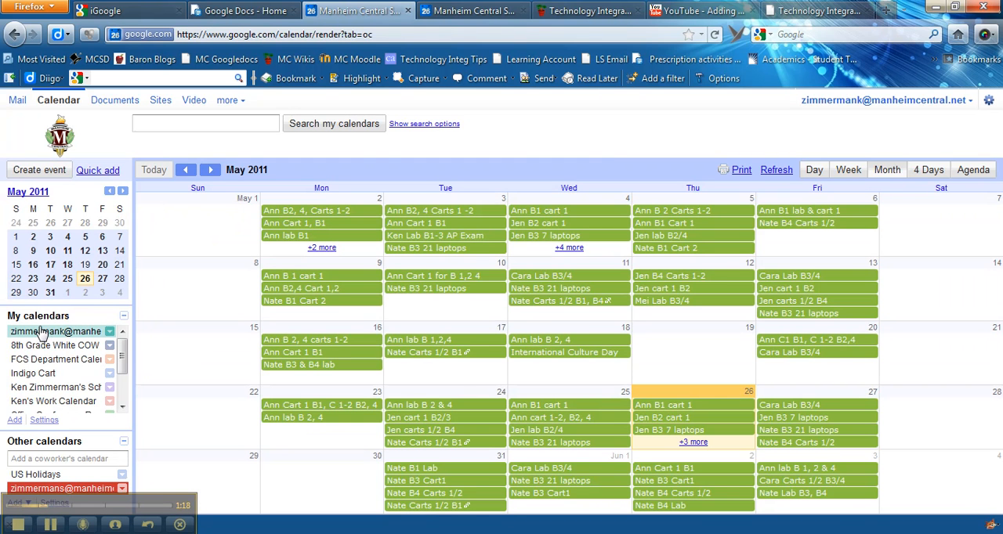
# - Hide the World Languages Department calendar's events so only the test calendar is displayed
pyautogui.moveTo(123, 361)
pyautogui.mouseDown()
pyautogui.moveTo(125, 393)
pyautogui.moveTo(126, 354)
pyautogui.mouseUp()
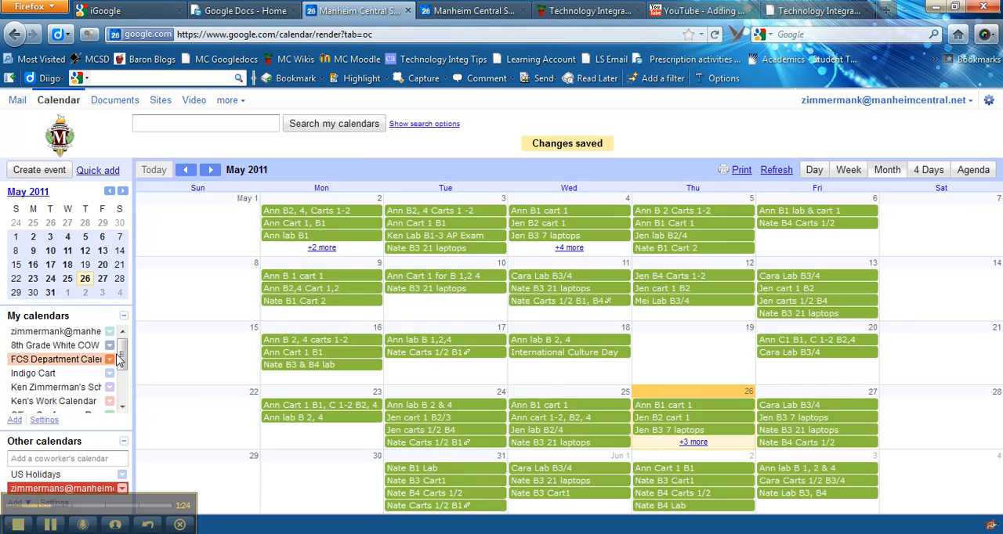
pyautogui.moveTo(125, 357); pyautogui.dragTo(126, 398)
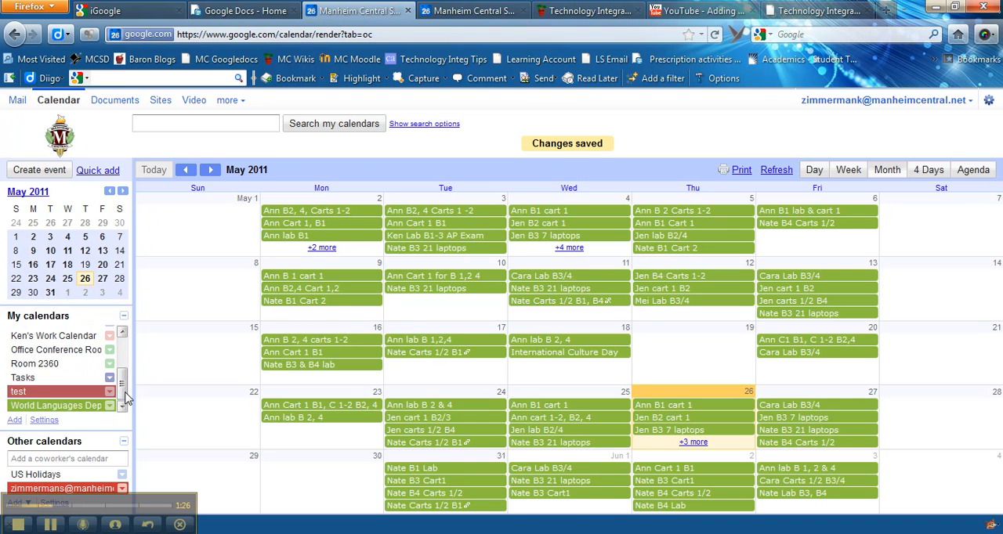
pyautogui.click(85, 406)
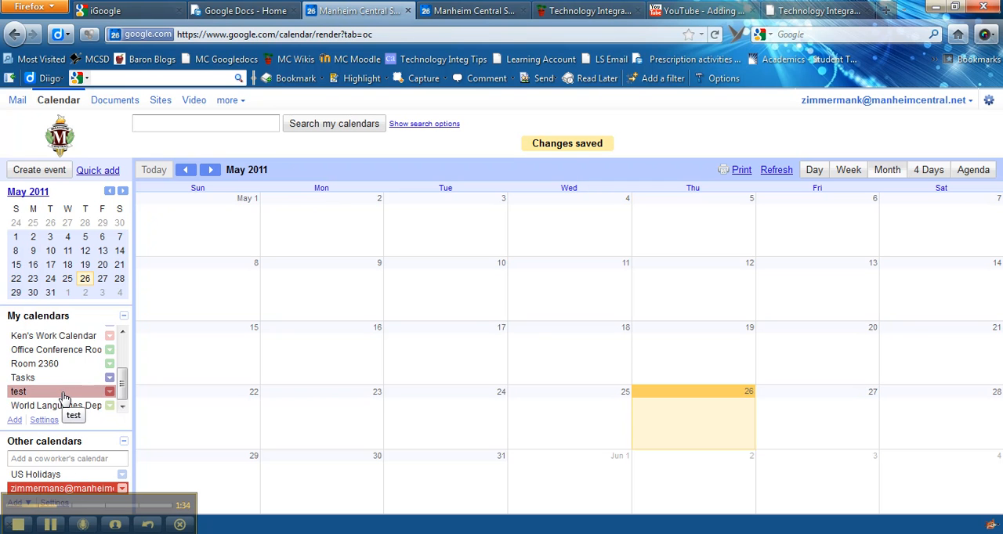
# - Add an all-day event titled "No homework" on 5/17/2011 to the test calendar and save it
pyautogui.doubleClick(459, 352)
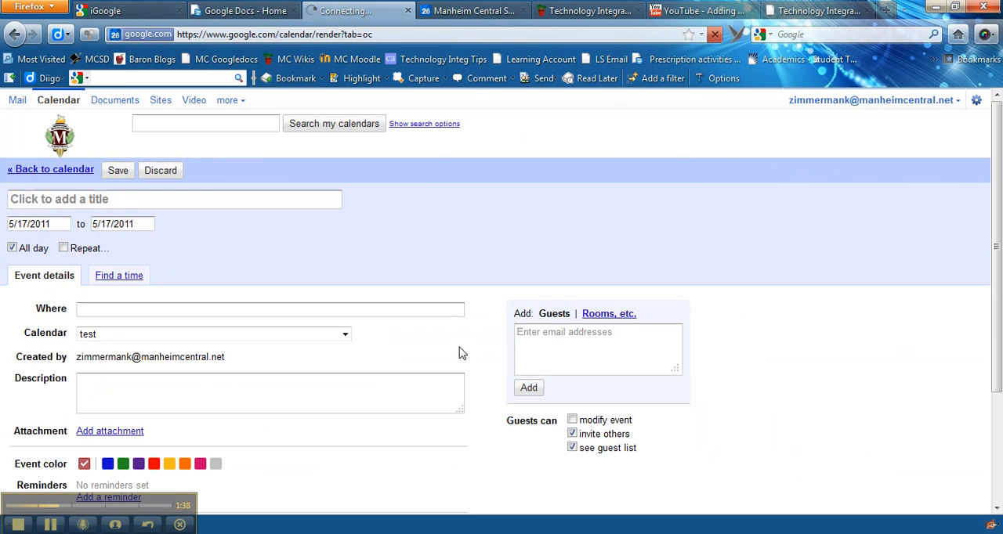
pyautogui.click(134, 194)
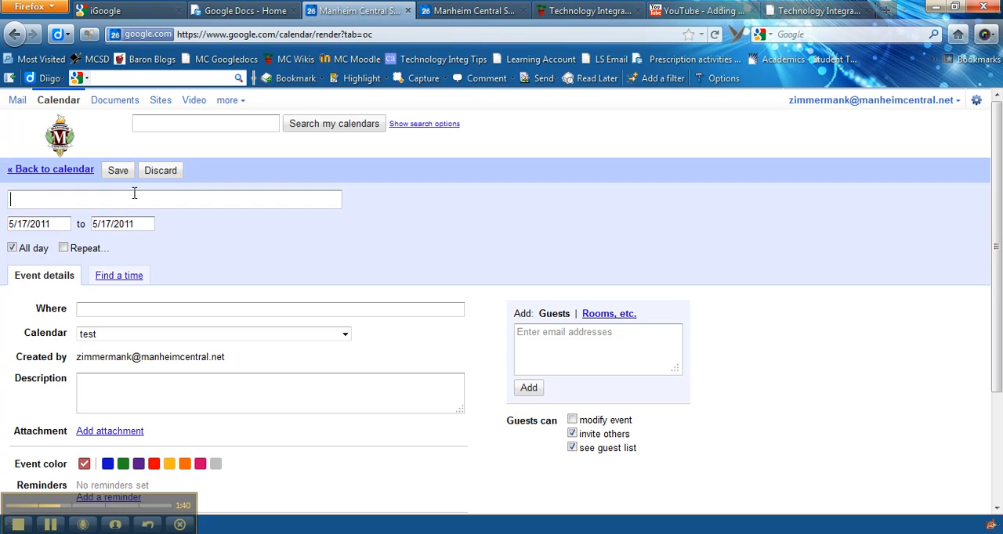
pyautogui.write('No homework')
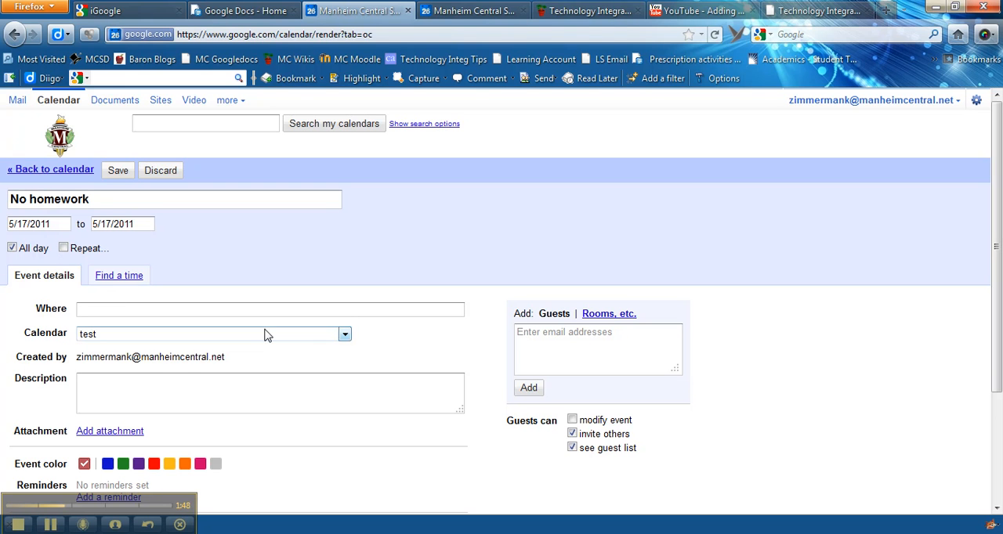
pyautogui.click(345, 335)
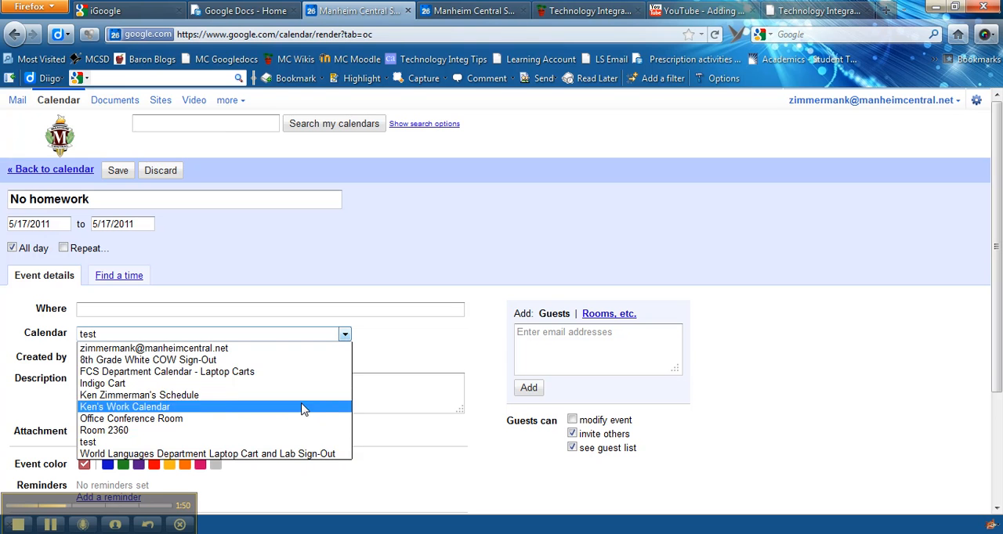
pyautogui.click(290, 444)
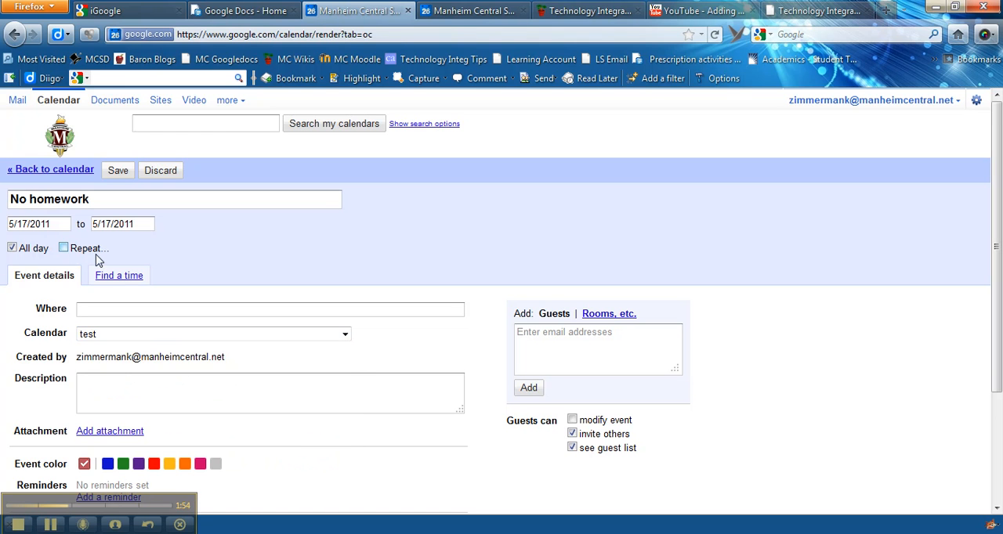
pyautogui.click(12, 247)
pyautogui.click(12, 247)
pyautogui.click(116, 179)
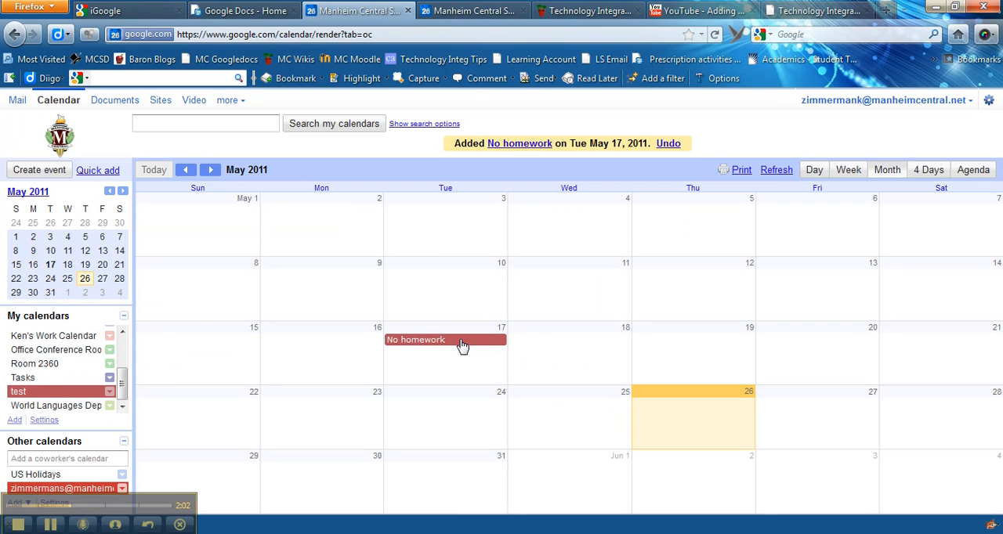
# - Display the World Languages Department calendar instead of the test calendar and open its calendar settings
pyautogui.click(39, 397)
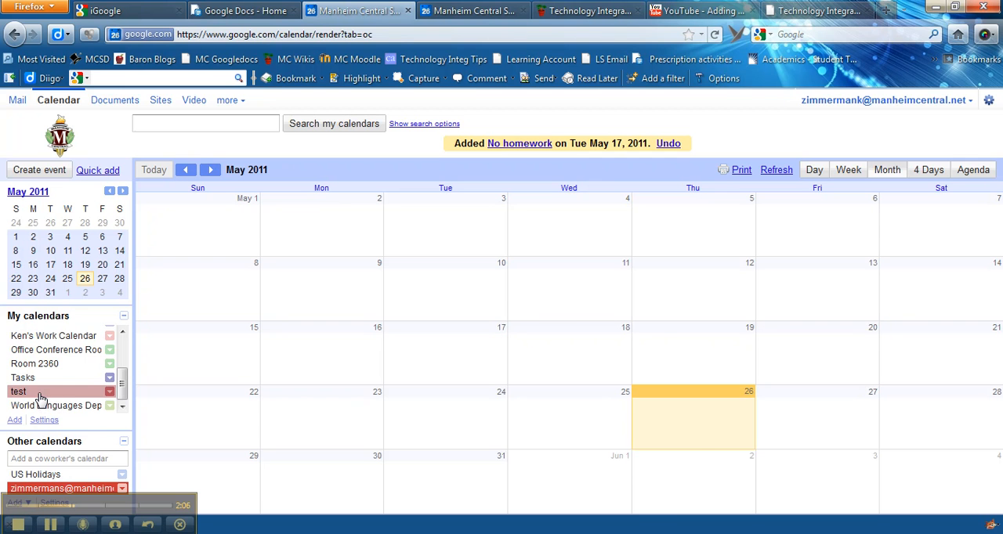
pyautogui.click(57, 406)
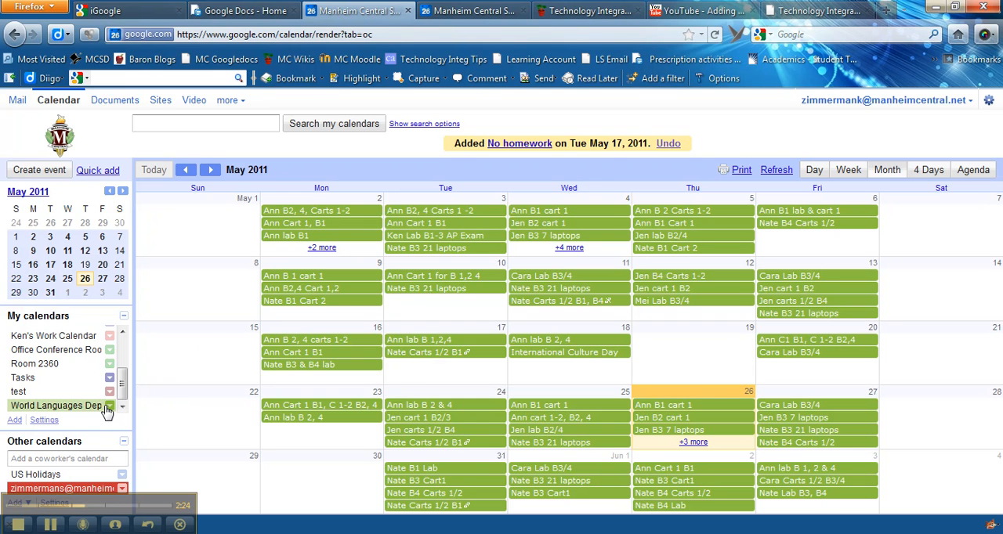
pyautogui.click(110, 405)
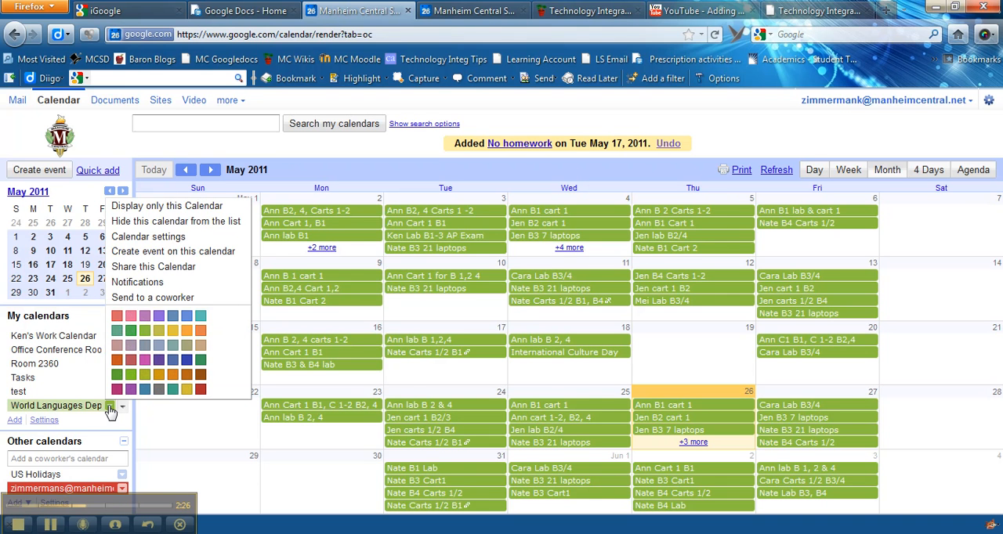
pyautogui.click(152, 237)
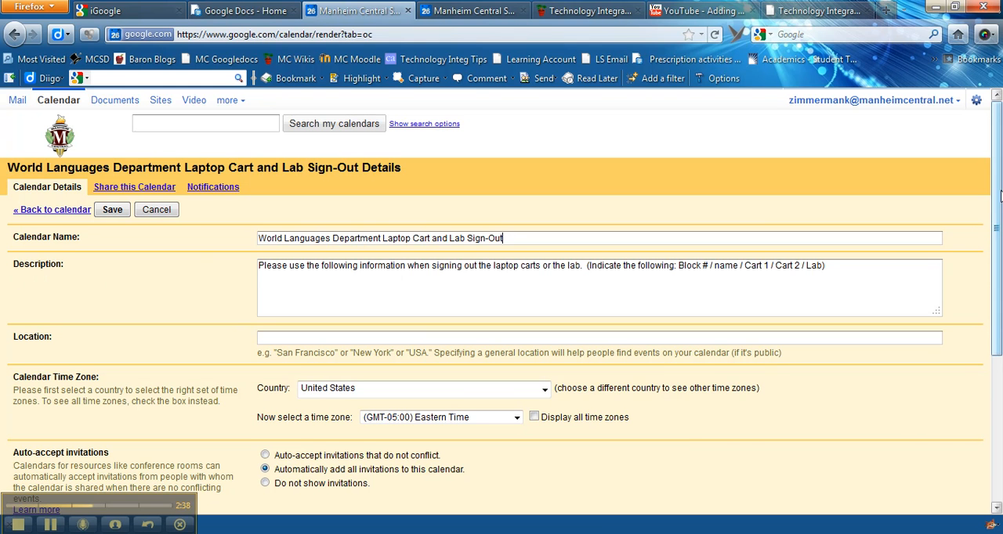
# - Open the color, size and other customization options for embedding this calendar
pyautogui.scroll(-2, 999, 194)
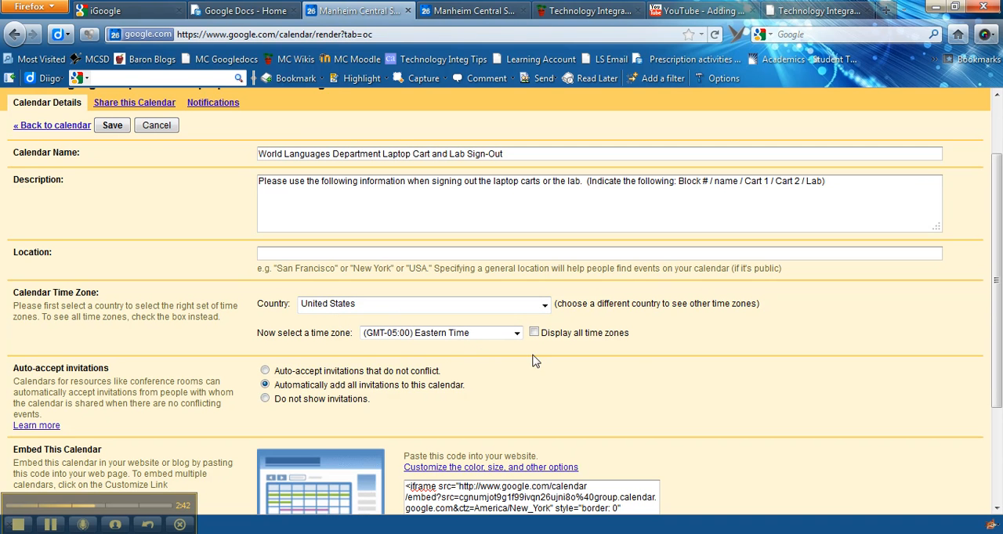
pyautogui.scroll(-4, 999, 307)
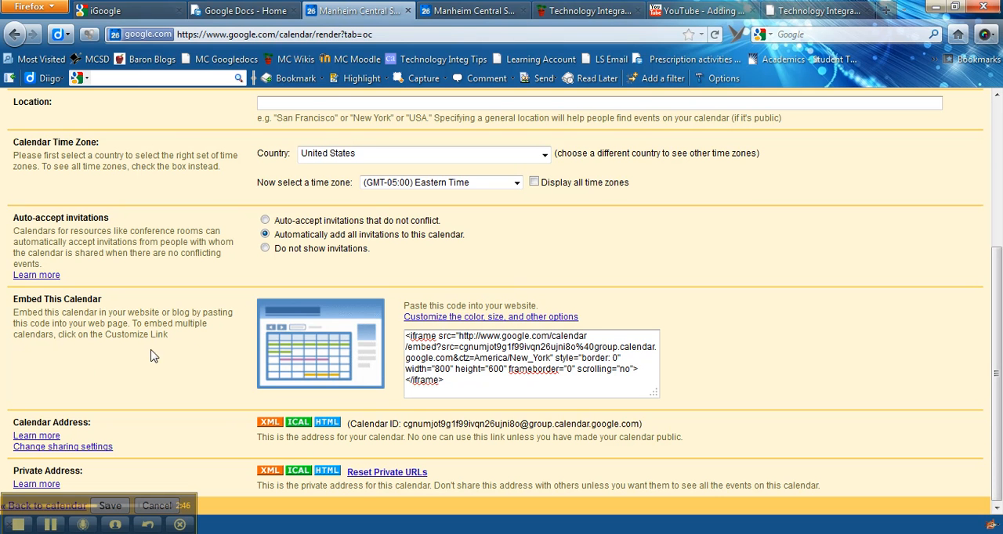
pyautogui.click(492, 318)
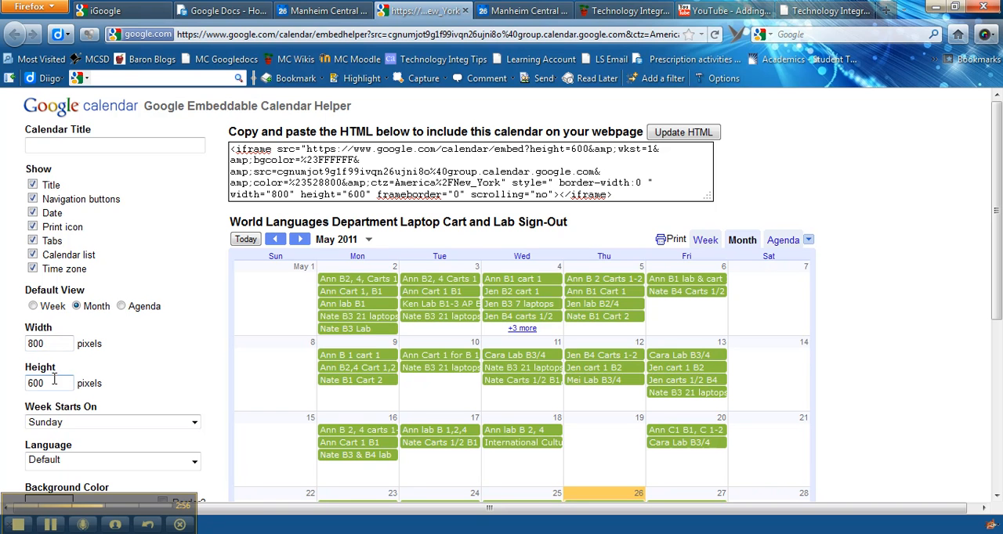
# - Set both the width and the height of the embedded calendar to 400 pixels
pyautogui.moveTo(51, 346); pyautogui.dragTo(27, 347)
pyautogui.write('400')
pyautogui.moveTo(56, 384); pyautogui.dragTo(24, 385)
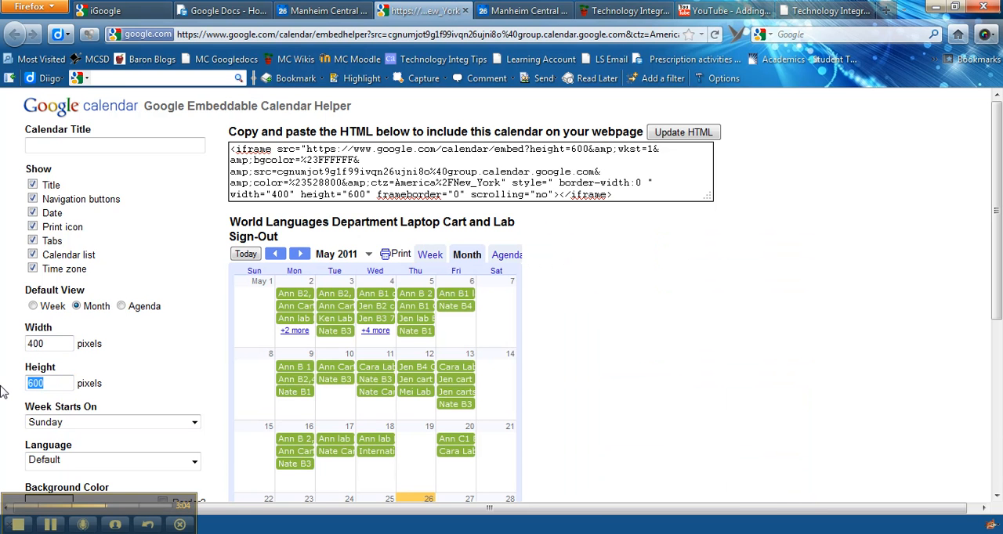
pyautogui.write('400')
pyautogui.click(673, 318)
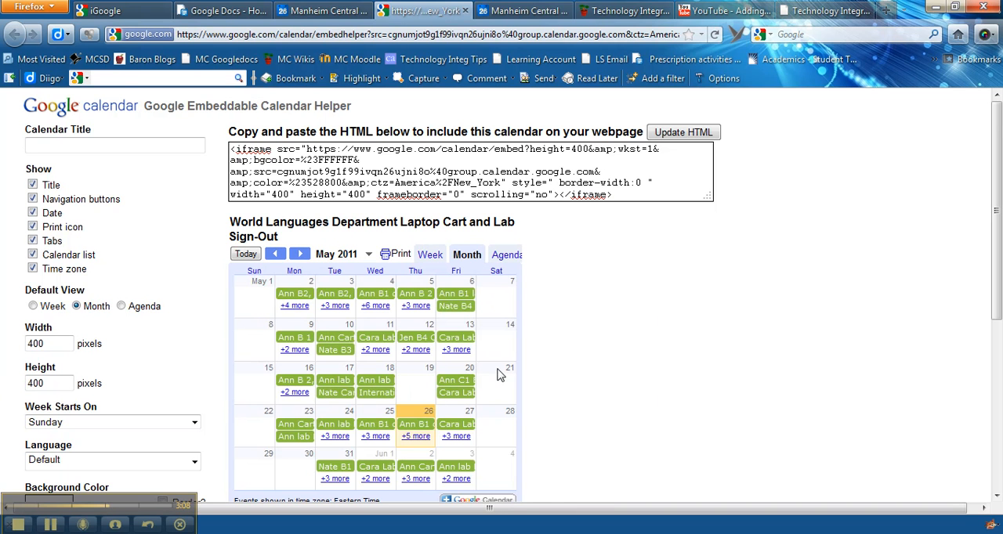
# - Set the embedded calendar's width to 500 pixels and update the HTML code
pyautogui.moveTo(68, 344); pyautogui.dragTo(1, 342)
pyautogui.write('5')
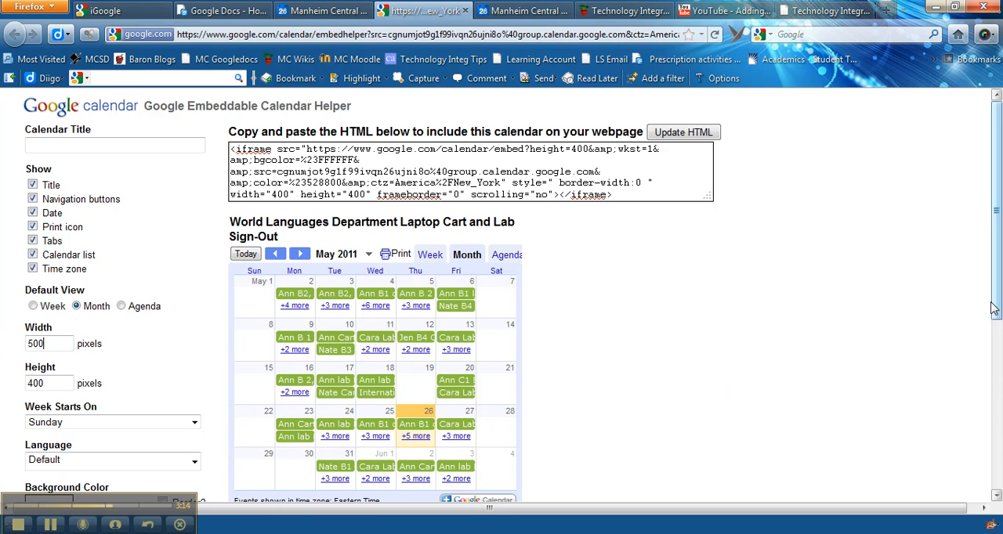
pyautogui.moveTo(996, 296); pyautogui.dragTo(998, 330)
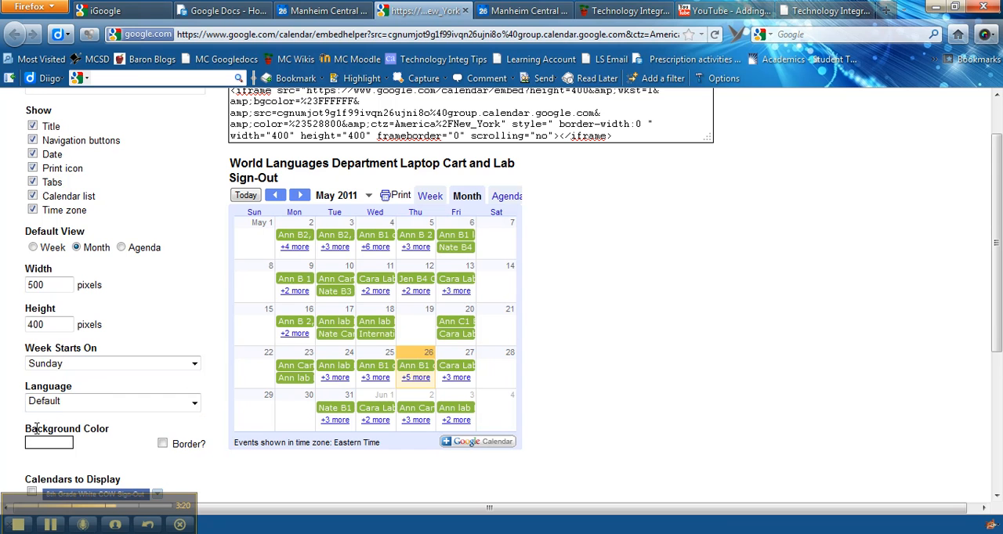
pyautogui.scroll(2, 999, 362)
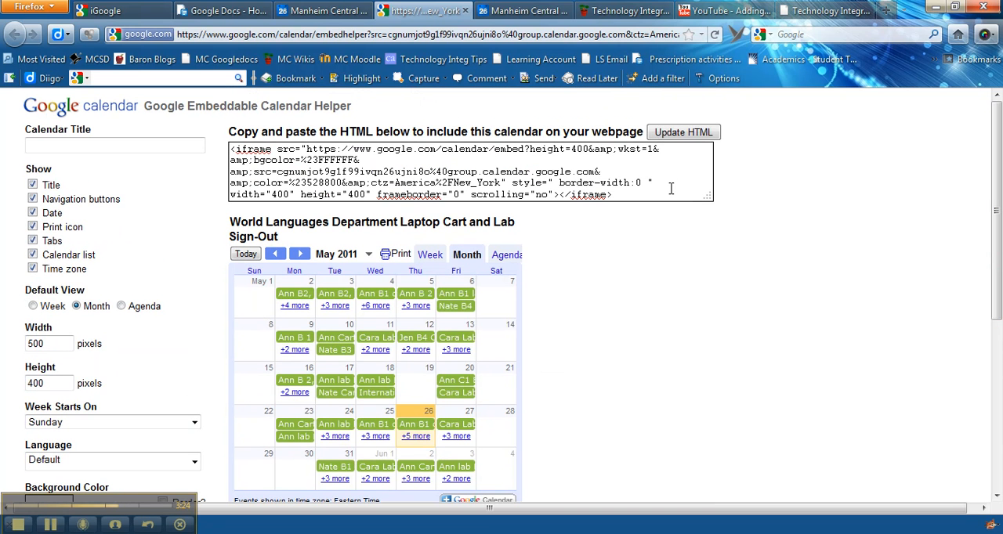
pyautogui.click(664, 134)
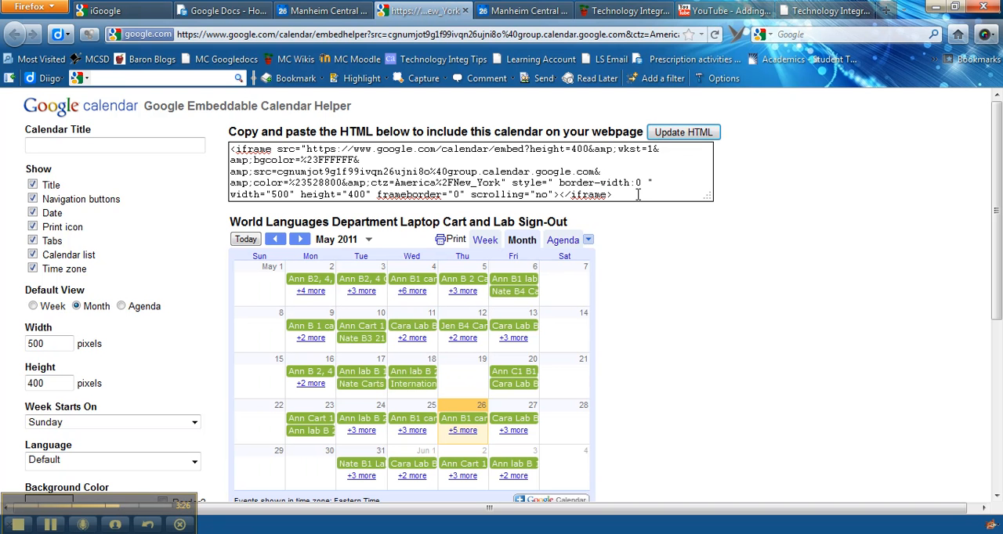
# - Select the entire HTML embed code of the calendar, then clear the selection
pyautogui.moveTo(626, 195); pyautogui.dragTo(226, 148)
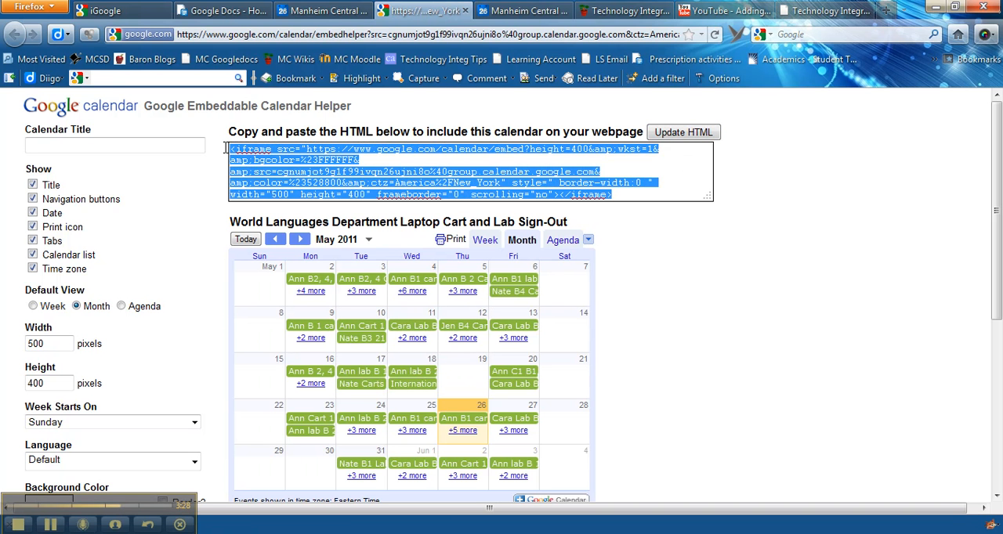
pyautogui.click(367, 181)
pyautogui.click(676, 175)
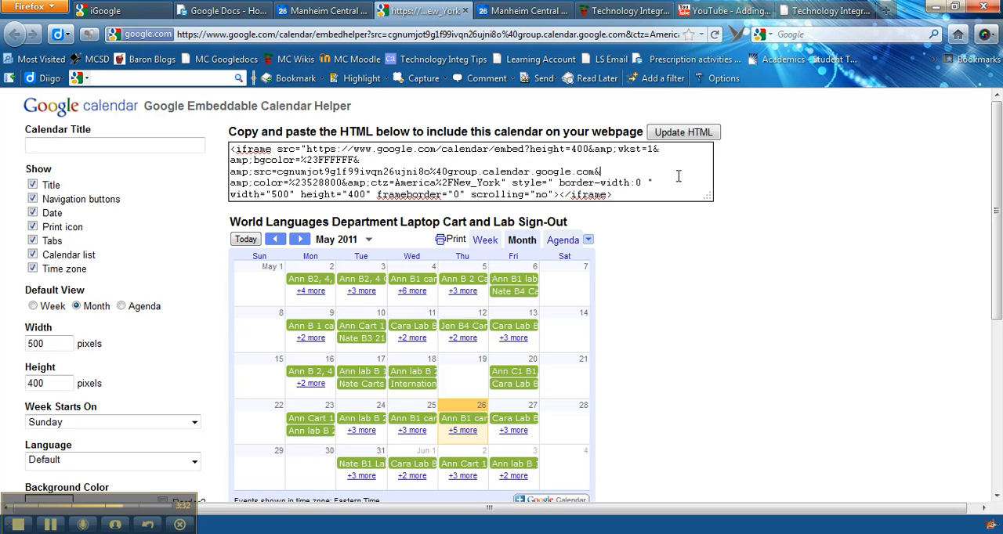